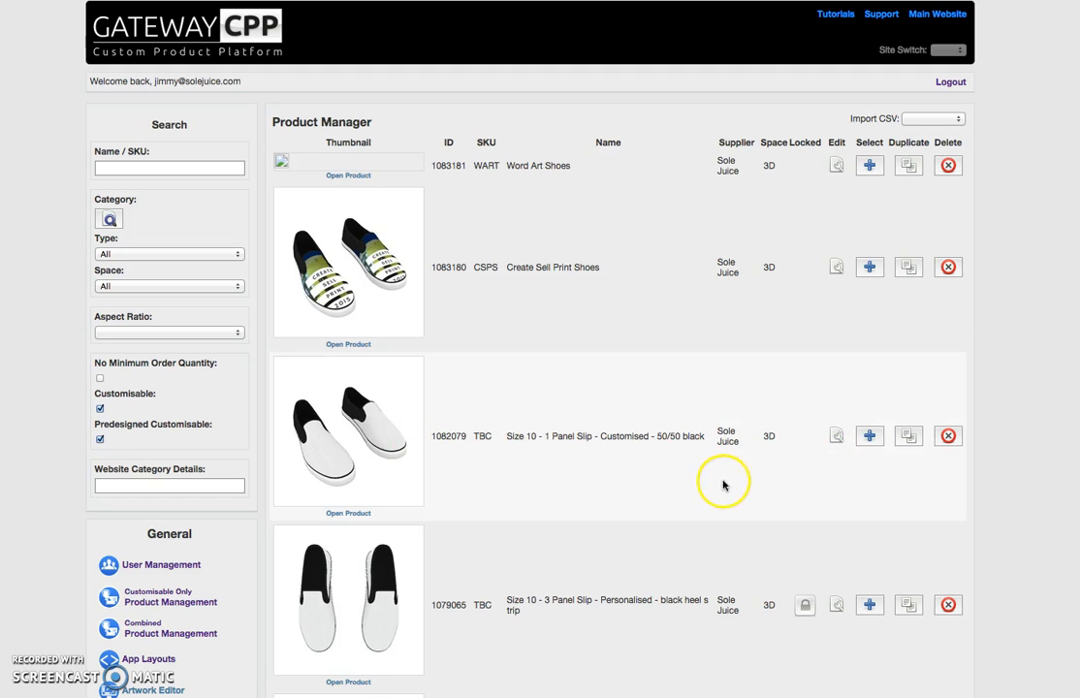
- Start a new predesigned product from "Size 10 - 1 Panel Slip - Customised - 50/50 black", targeting the Sole Juice 2D Templates category
click(871, 438)
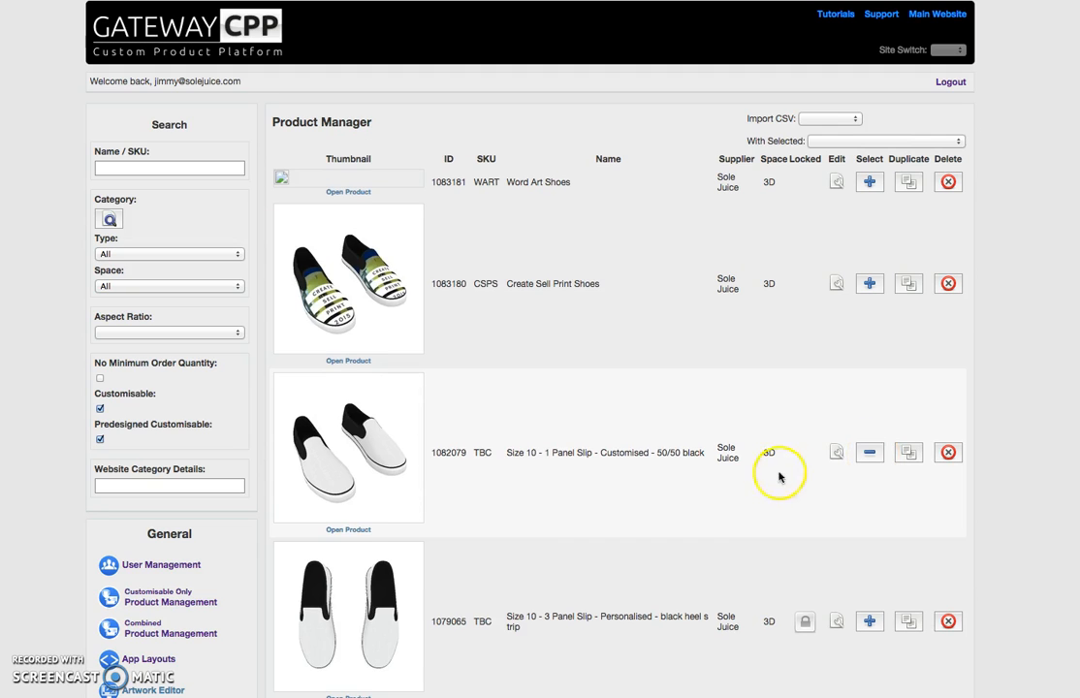
click(847, 142)
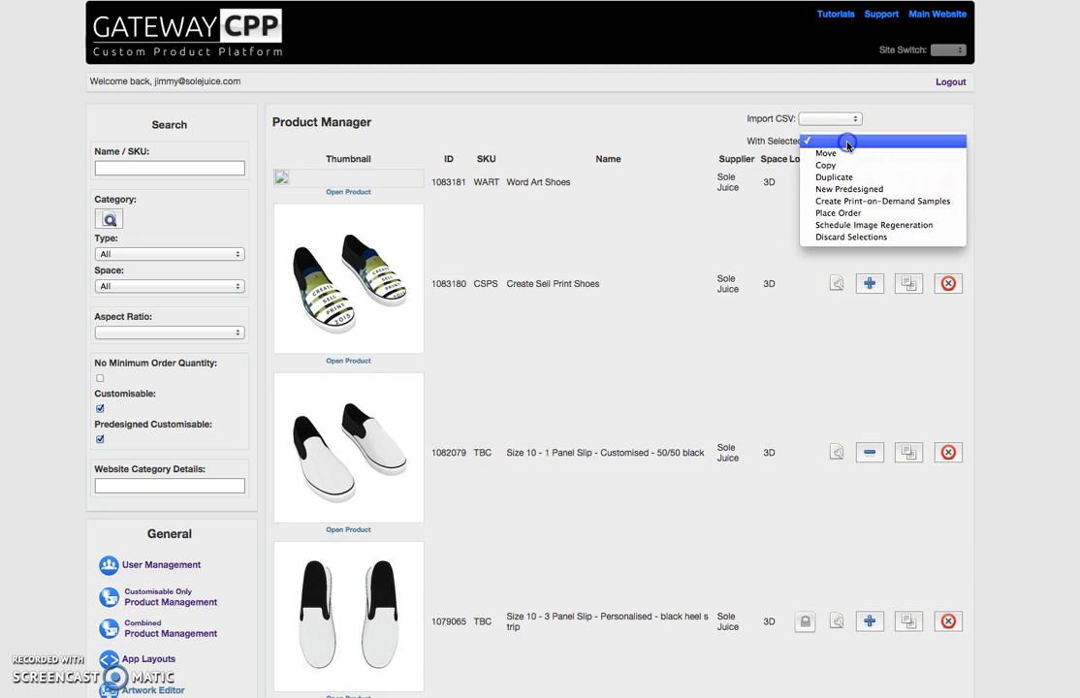
click(864, 190)
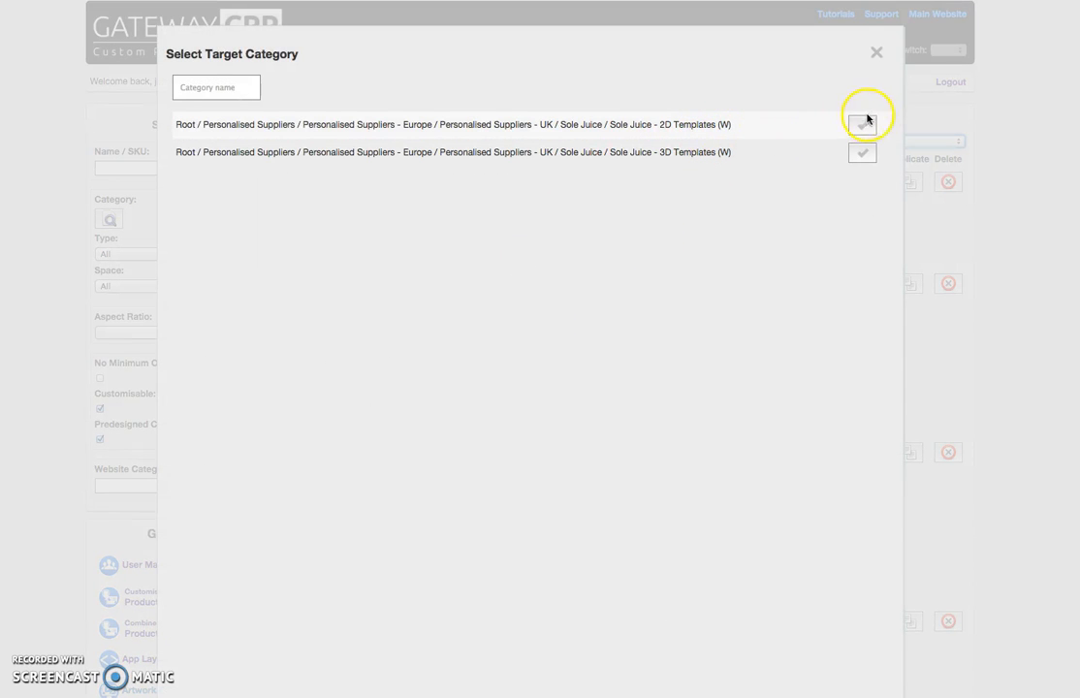
click(863, 123)
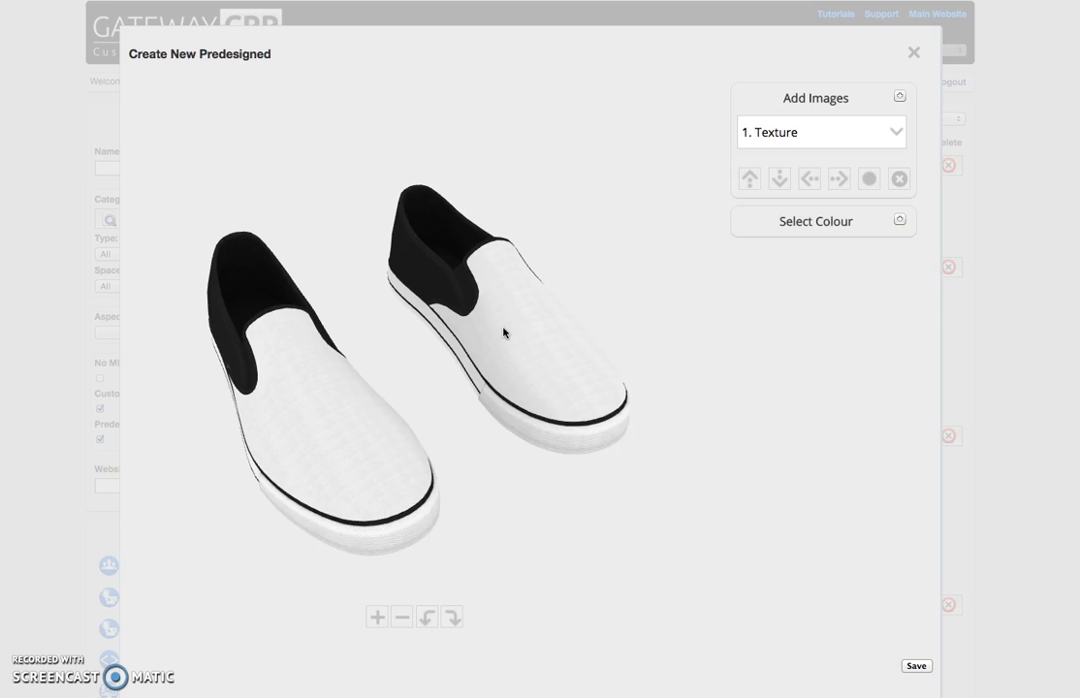
- Colour the white uppers of both shoes orange
drag(350, 515, 383, 460)
scroll(381, 455, up, 4)
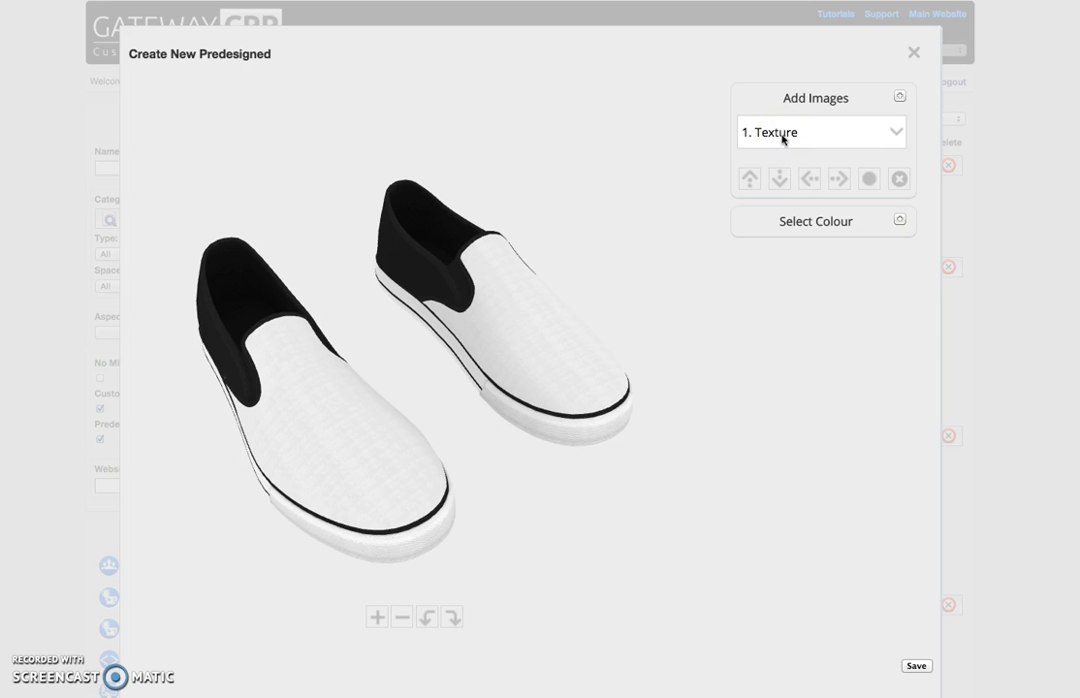
drag(406, 501, 633, 381)
click(817, 223)
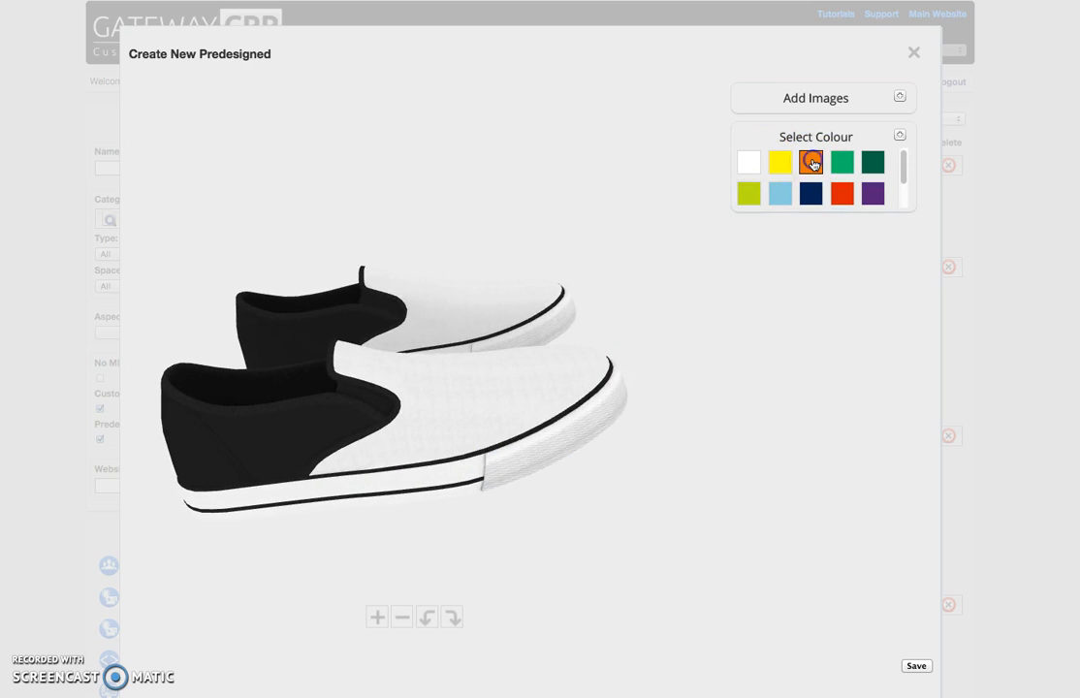
click(813, 164)
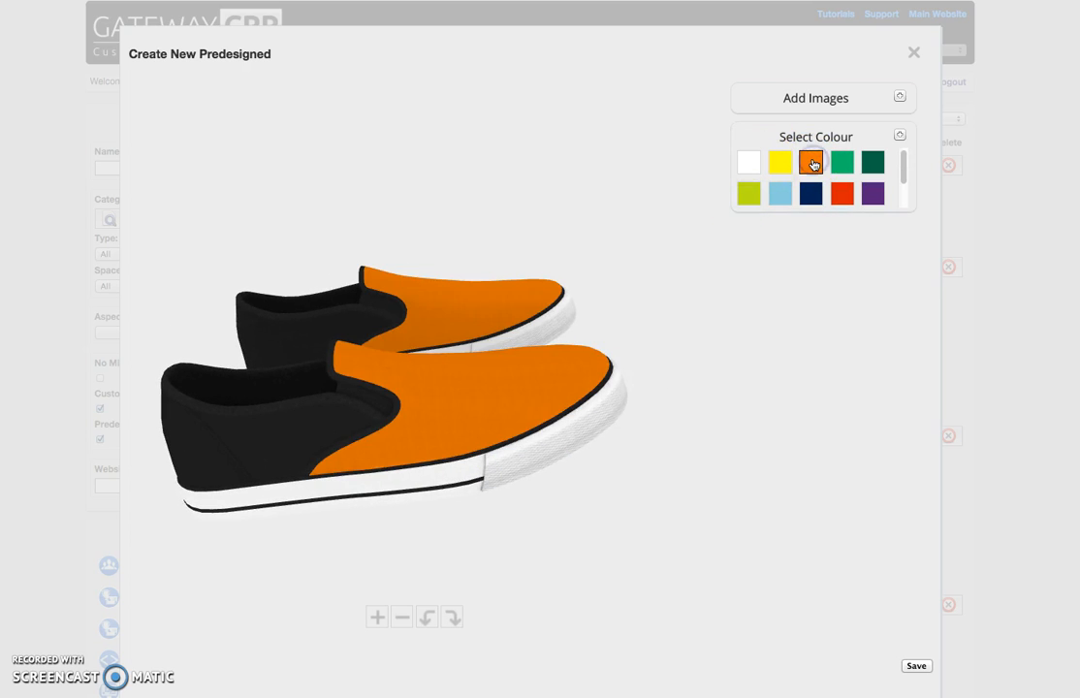
- Change the colour of both shoe uppers to navy blue
click(804, 101)
drag(571, 361, 506, 436)
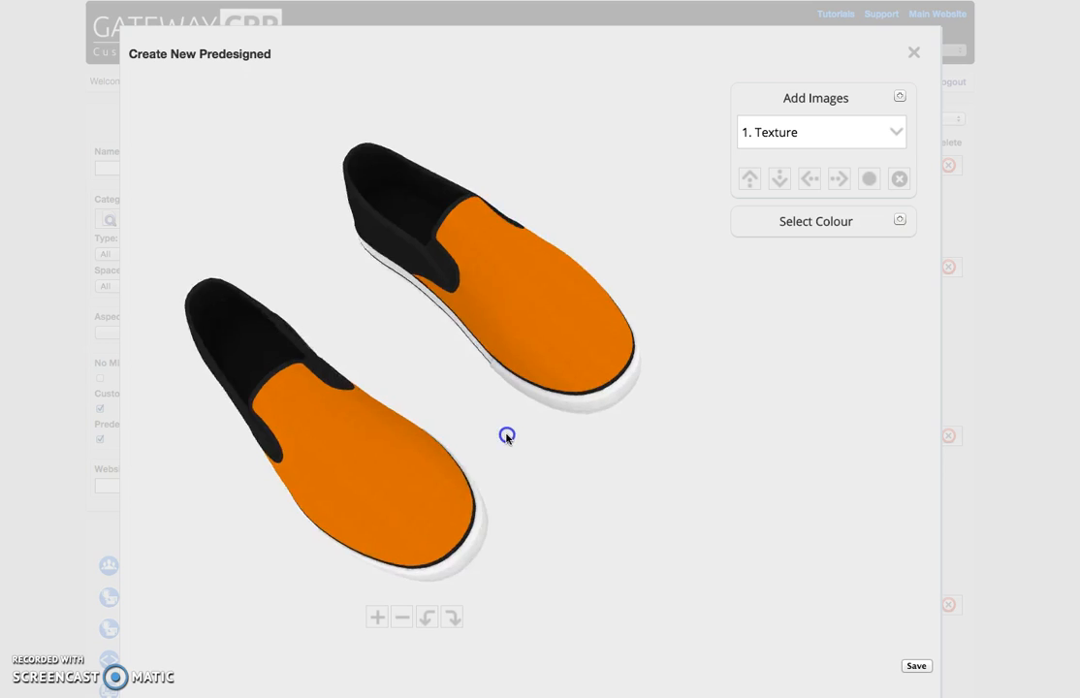
drag(581, 306, 614, 364)
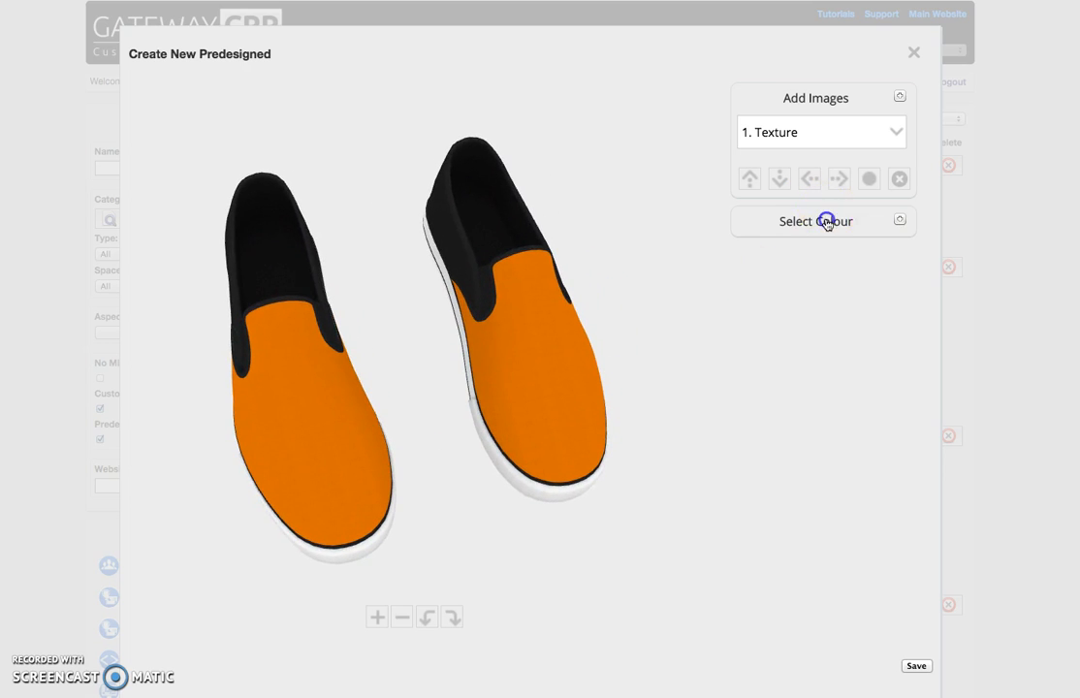
click(826, 222)
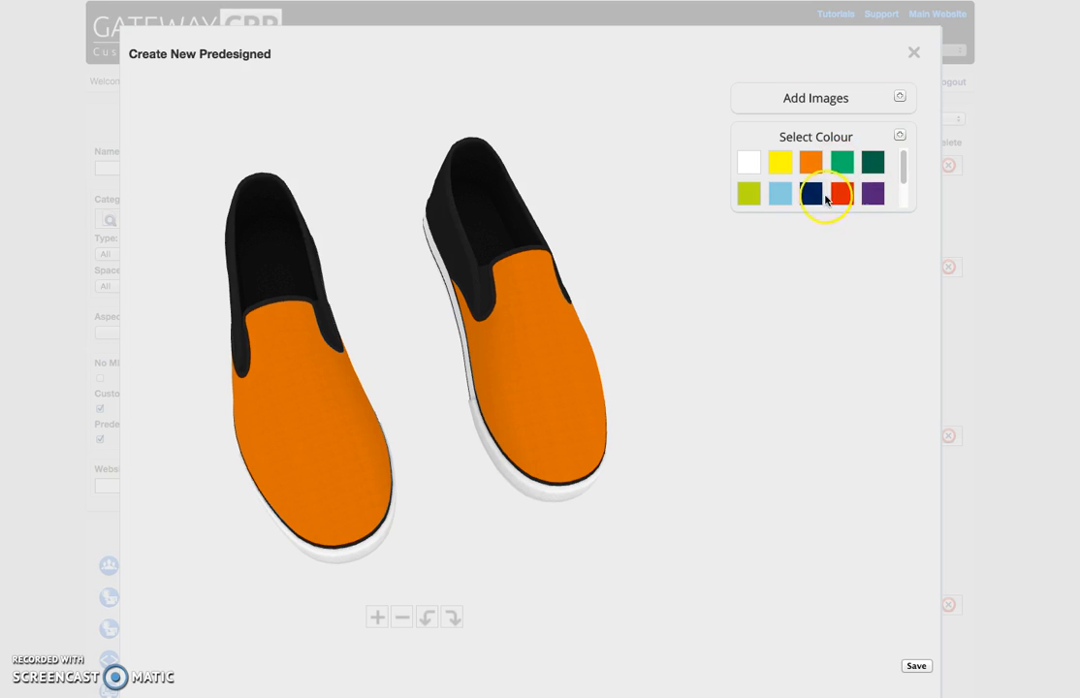
click(814, 193)
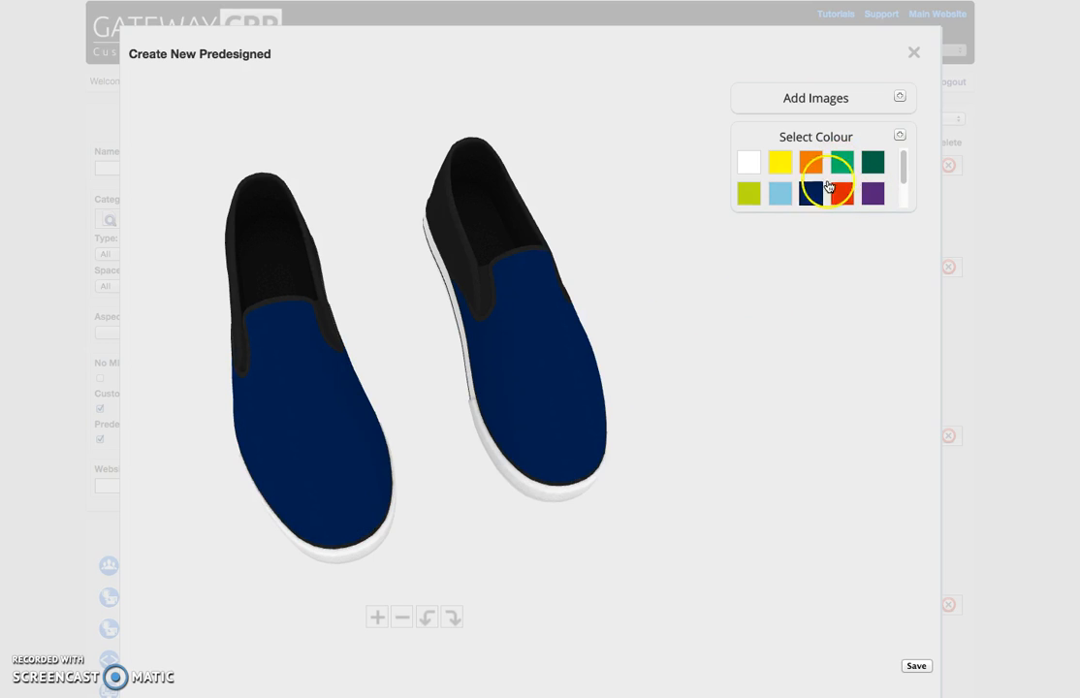
drag(903, 166, 900, 140)
- Search openclipart for "Sunshine" and add the sun with curly orange rays to the Left Shoe image area
click(797, 99)
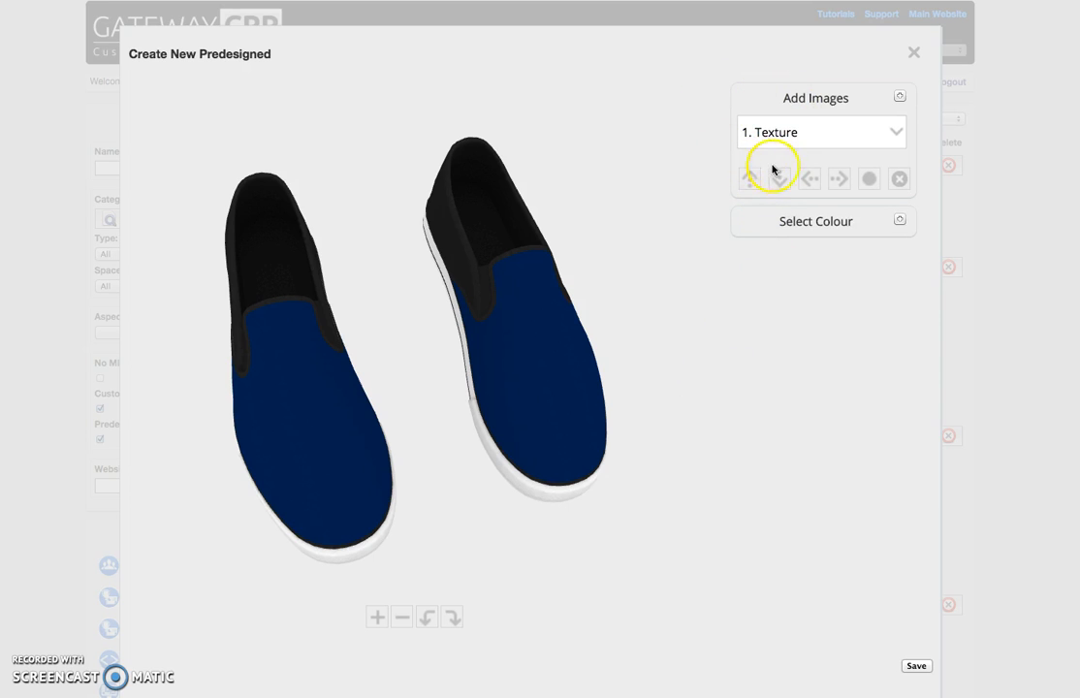
click(774, 139)
click(777, 146)
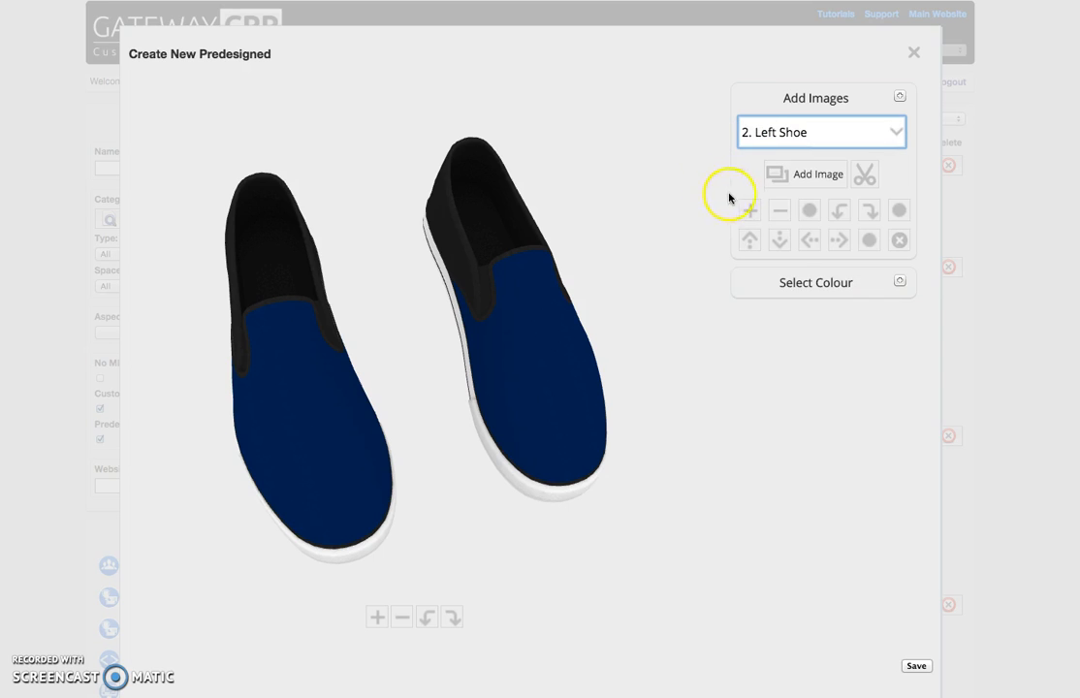
click(814, 176)
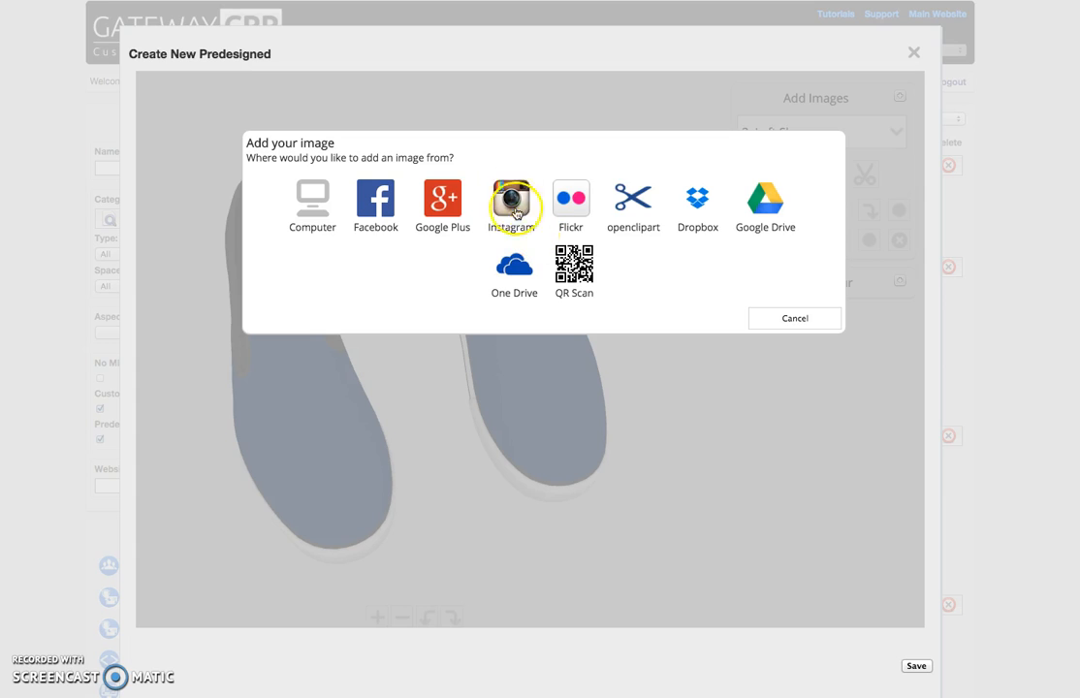
click(635, 198)
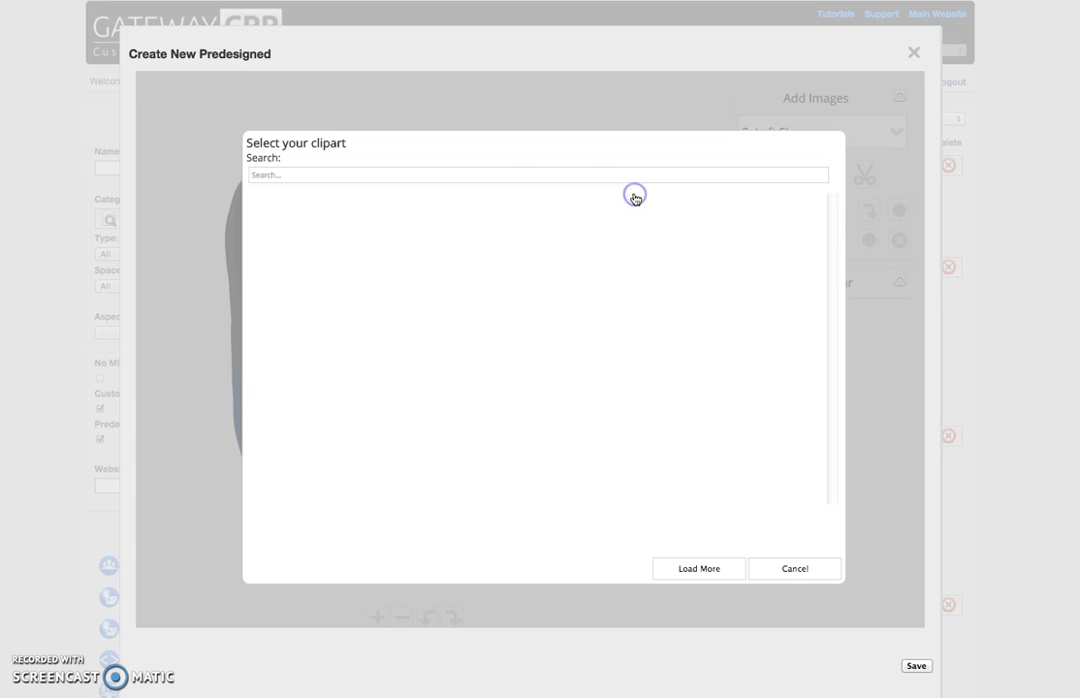
click(374, 175)
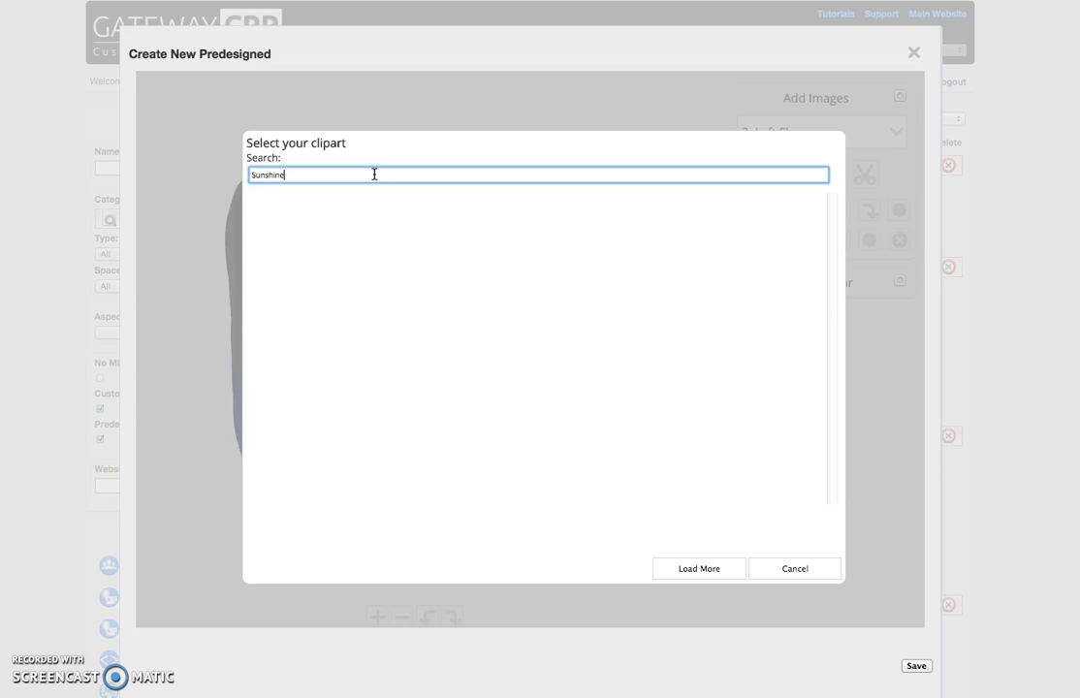
key(Return)
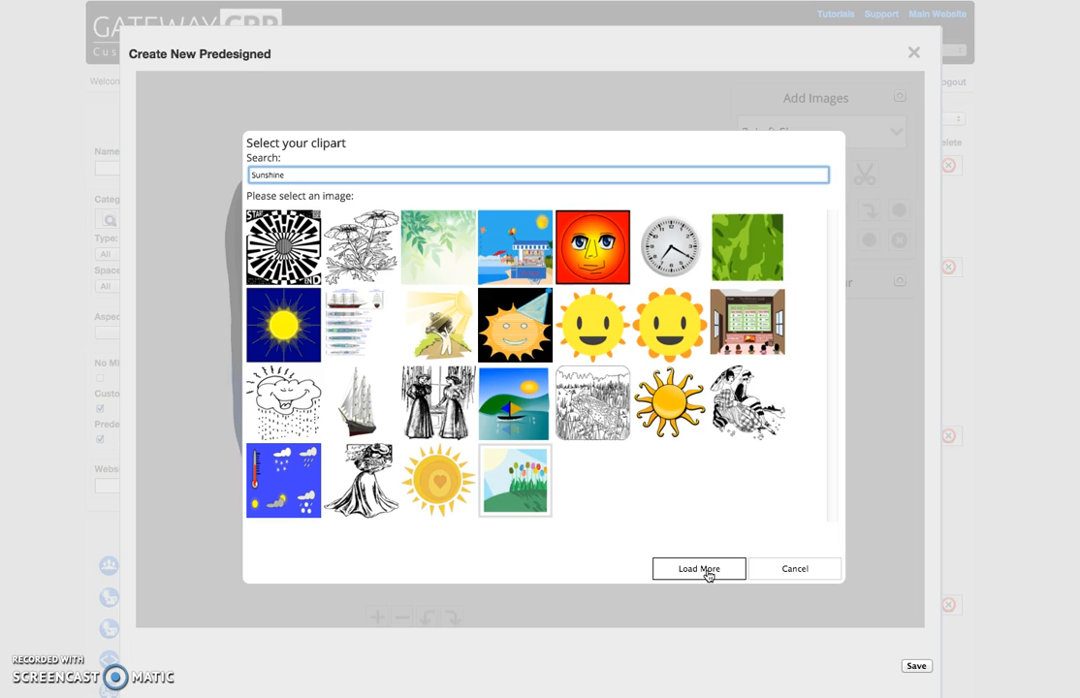
click(668, 411)
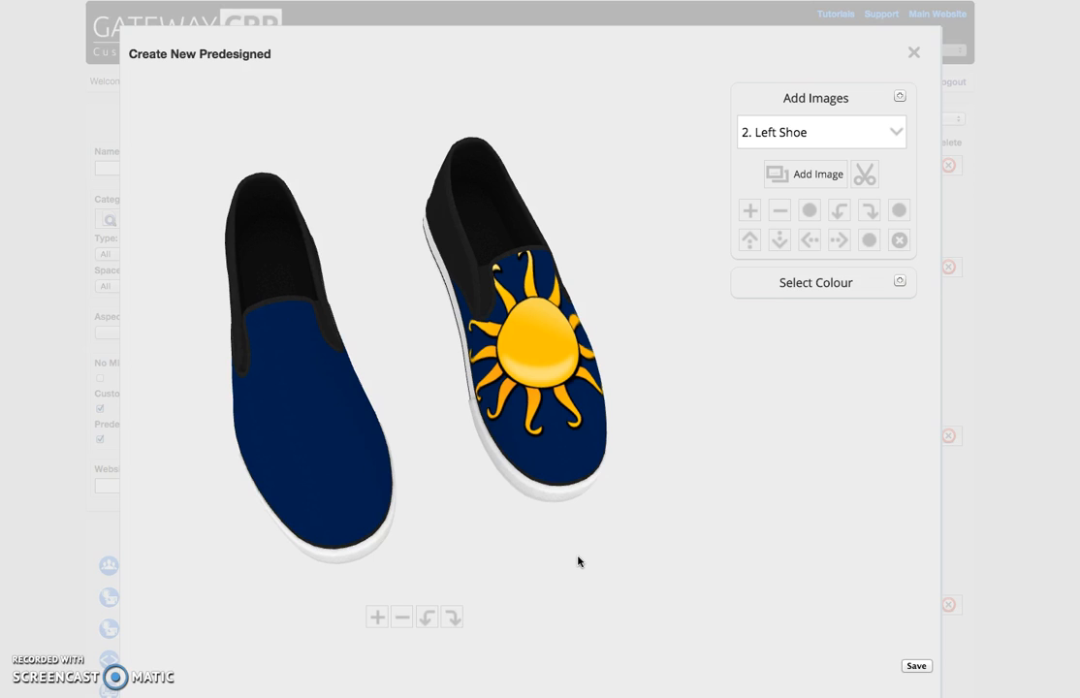
- Move the sun image on the left shoe down towards the toe and make it smaller
click(663, 261)
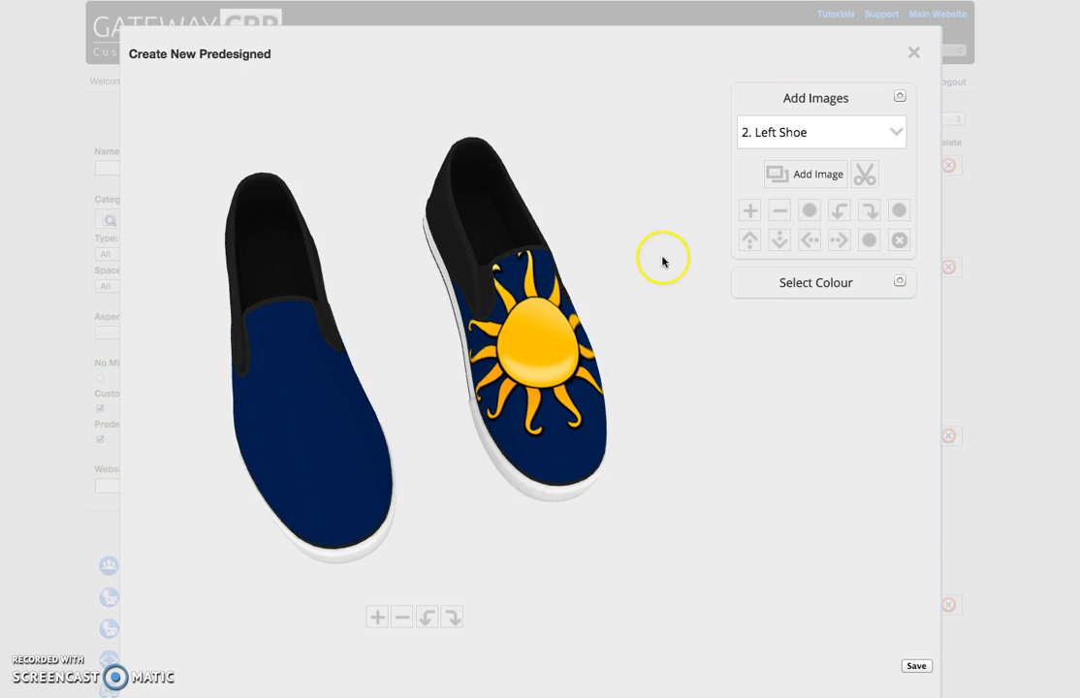
click(784, 239)
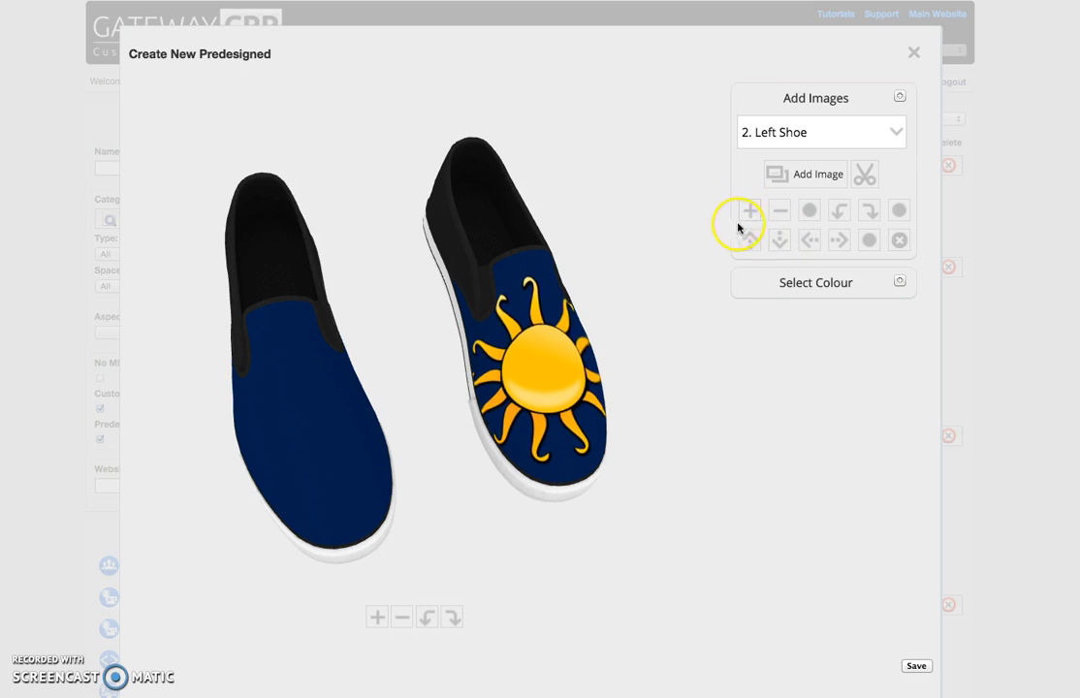
click(777, 213)
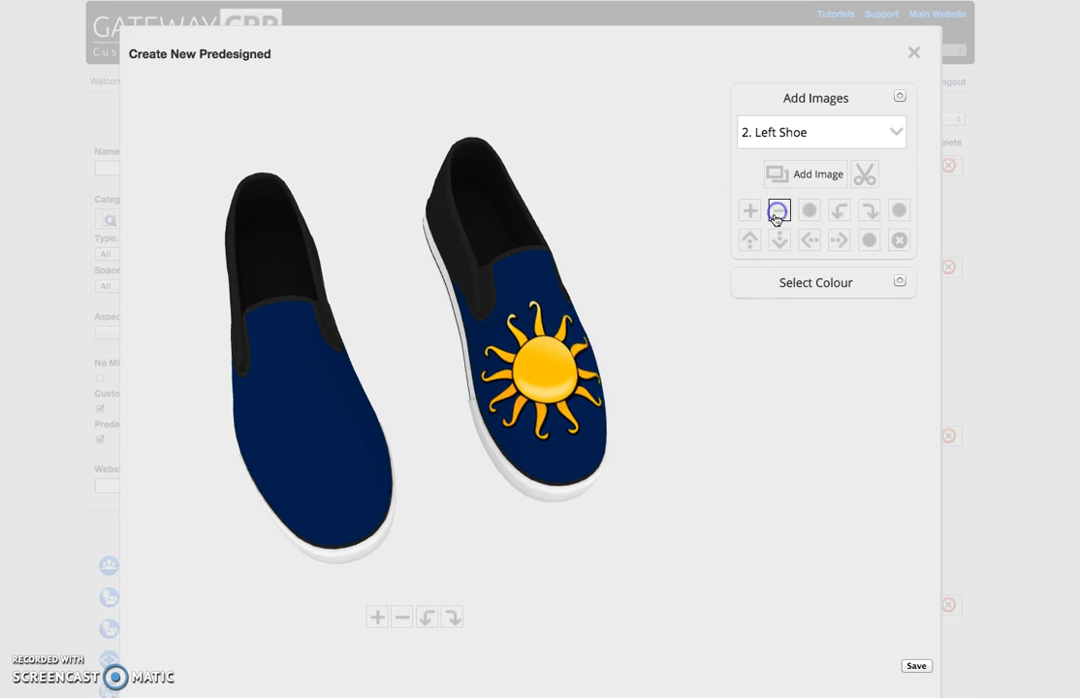
drag(561, 402, 597, 321)
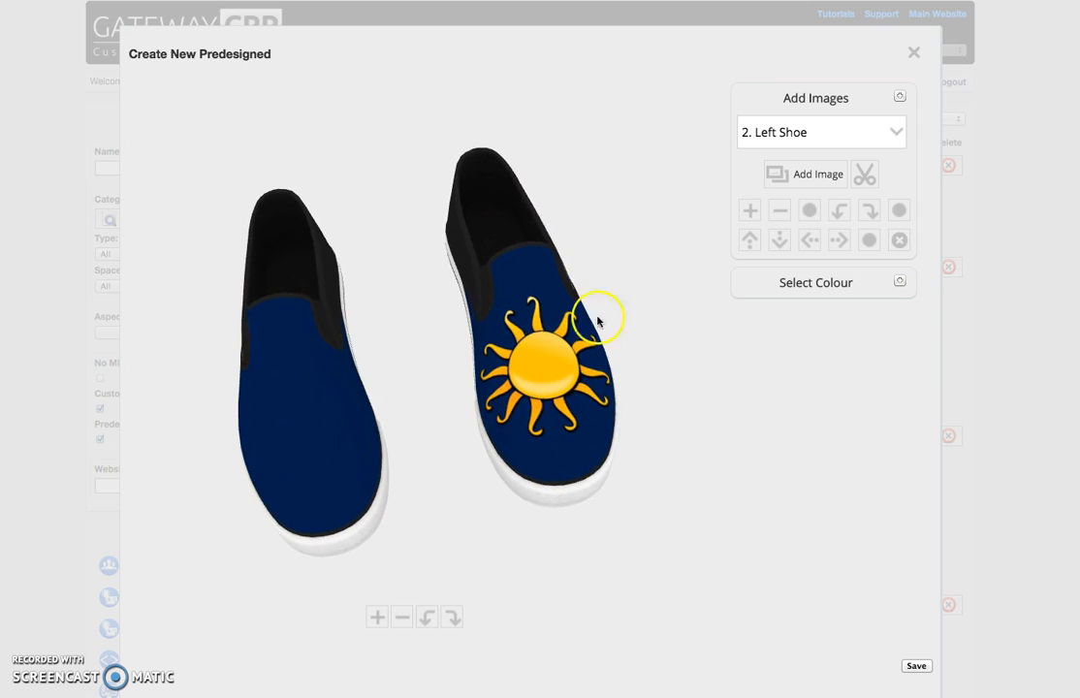
- Add the same curly-rayed sun from the openclipart "Sunshine" results to the Right Shoe image area
click(768, 136)
click(771, 148)
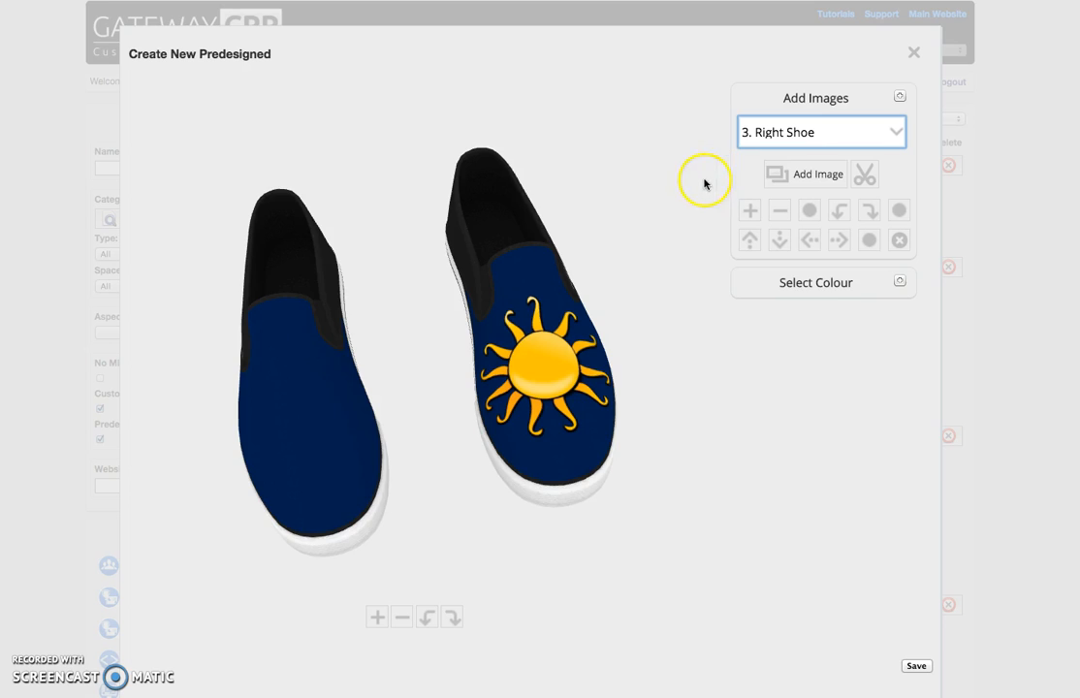
click(805, 175)
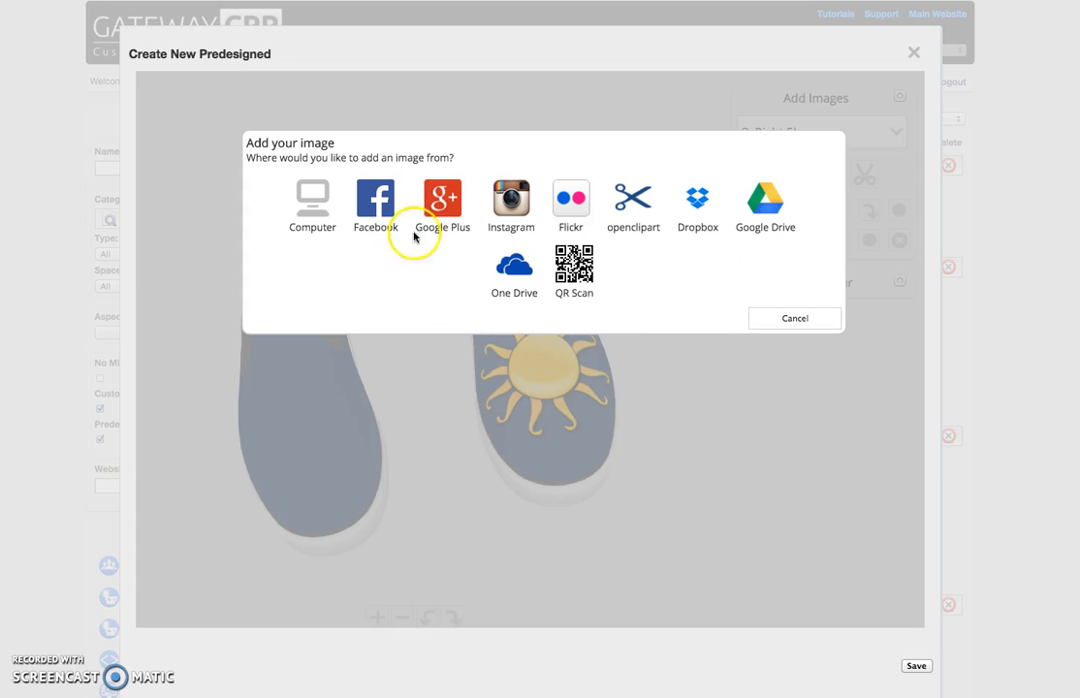
click(632, 193)
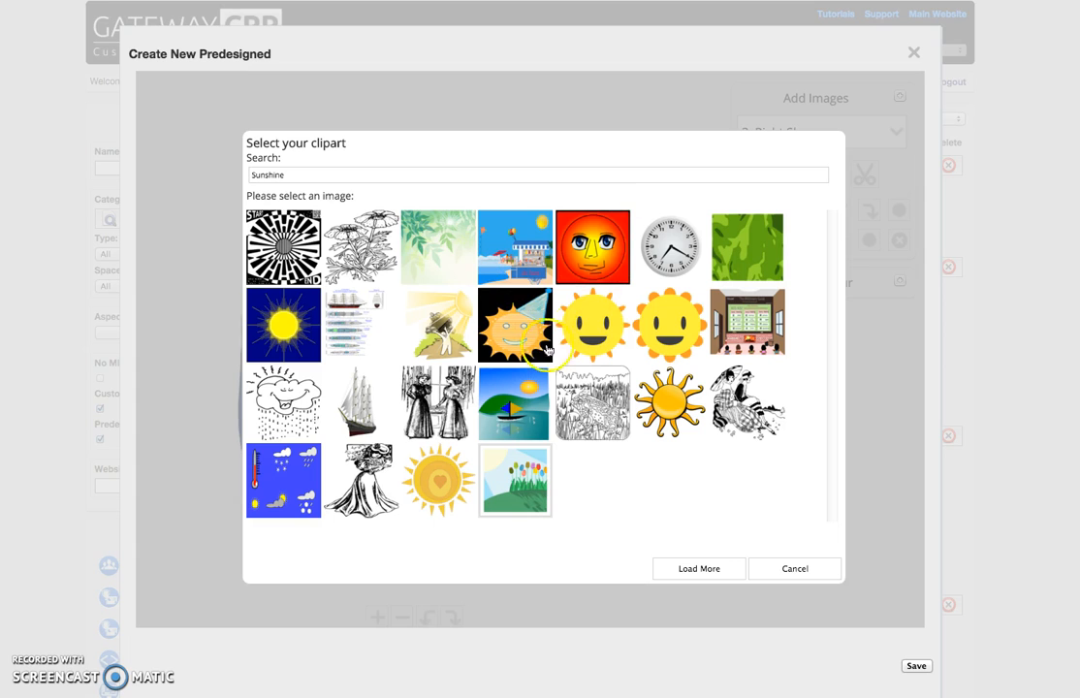
click(671, 401)
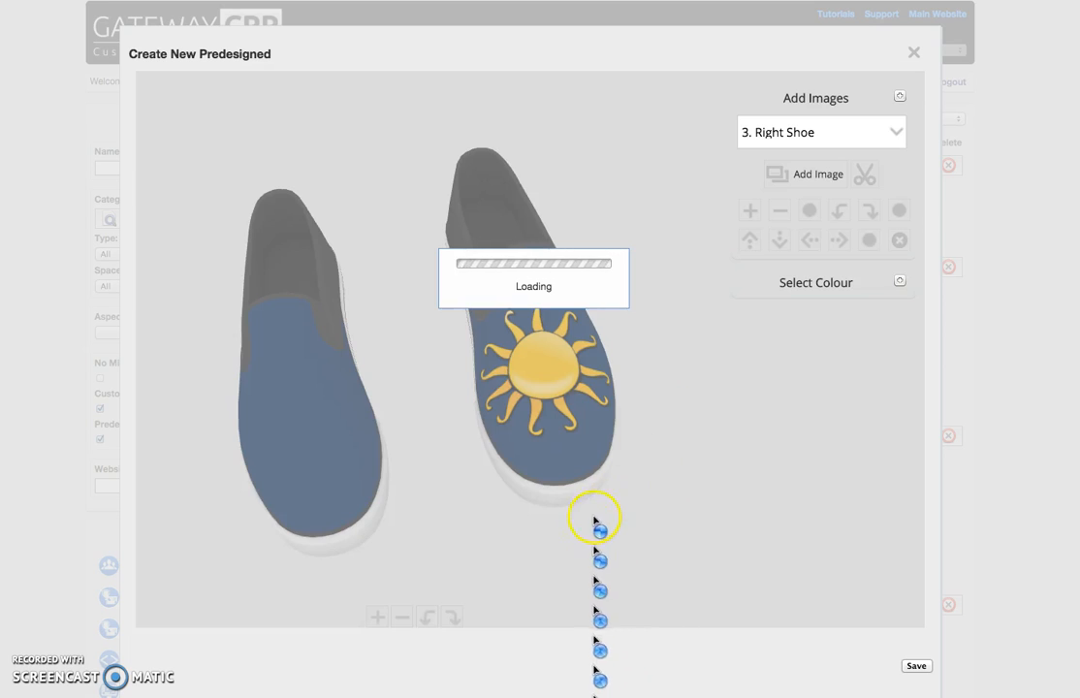
- Move the sun image on the right shoe down towards the toe and shrink it to resemble the left shoe's
click(778, 241)
click(779, 240)
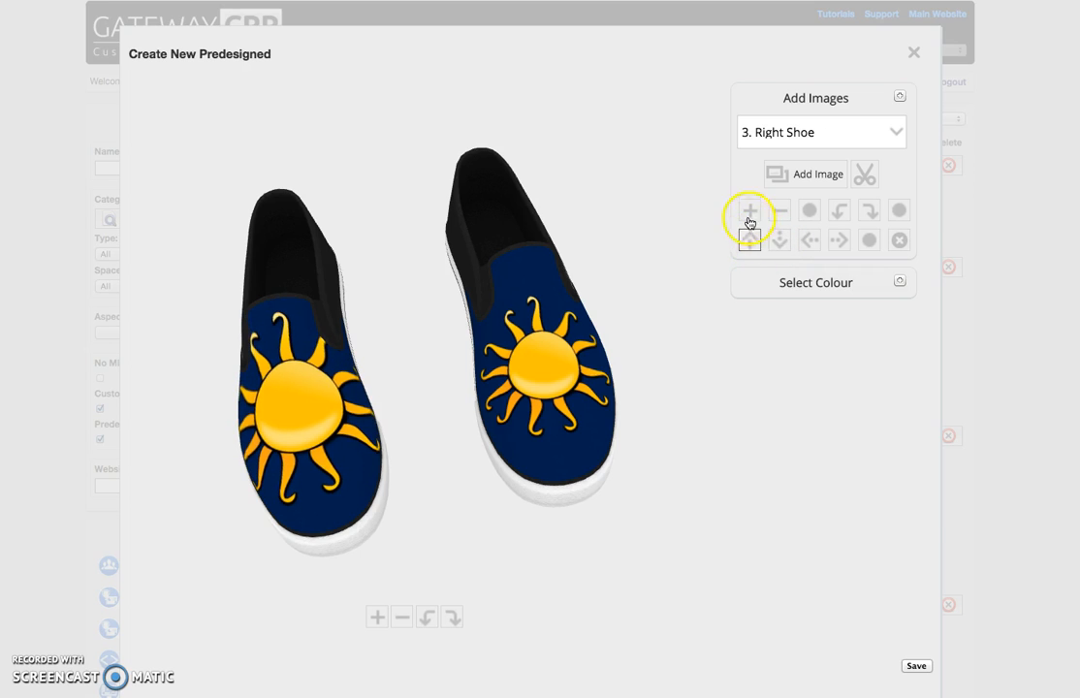
click(781, 214)
click(780, 214)
click(781, 214)
click(780, 214)
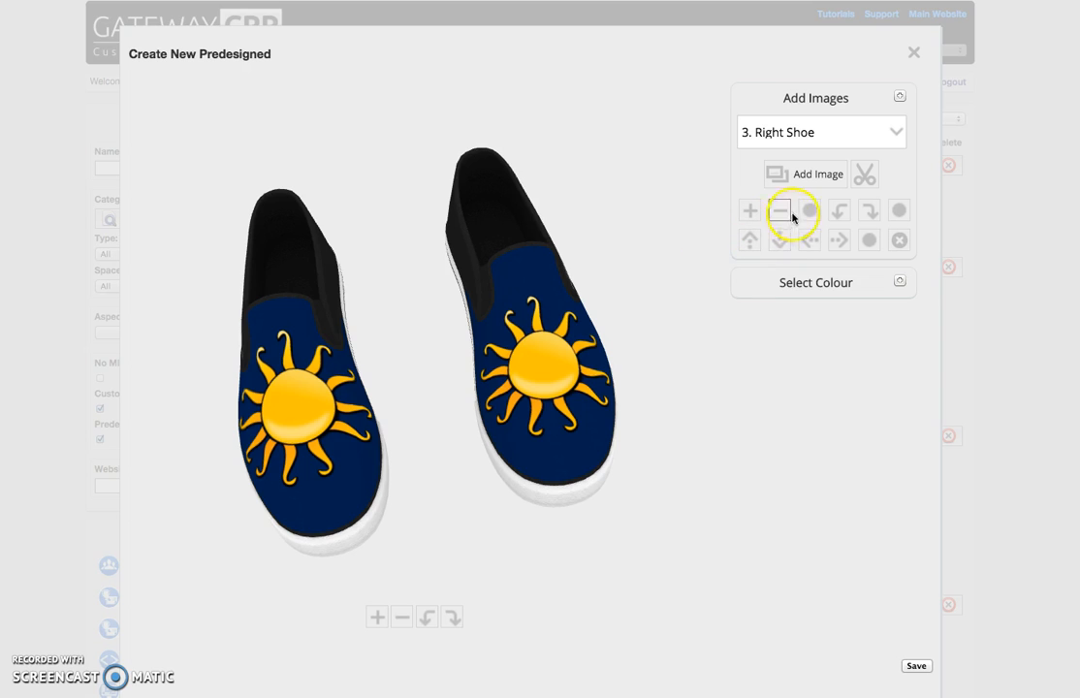
click(779, 244)
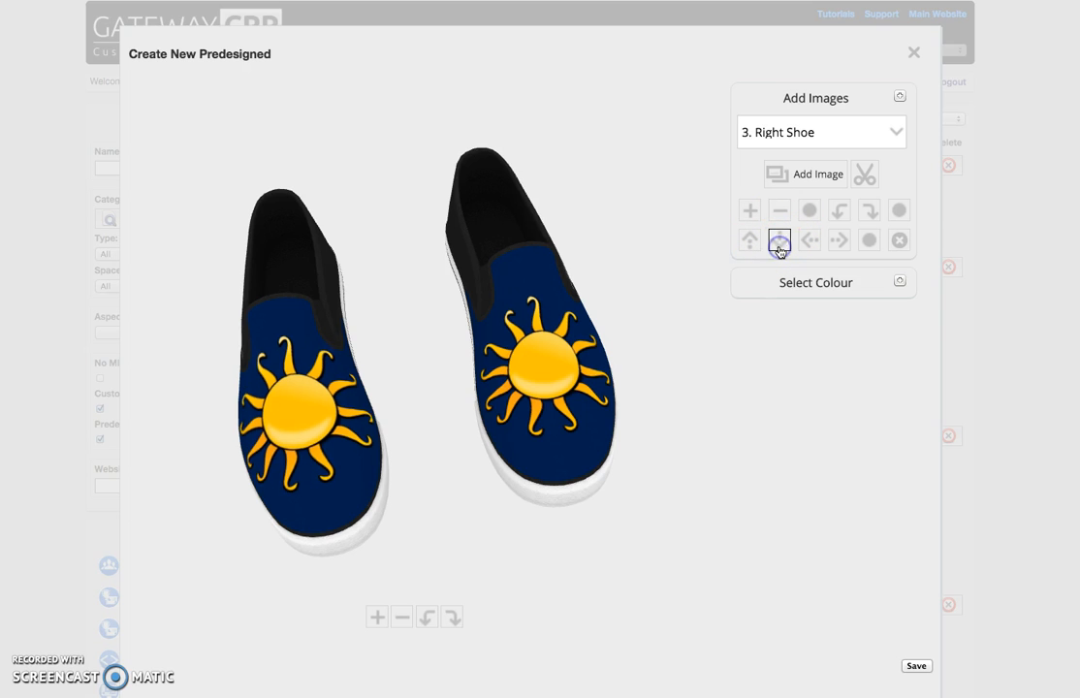
- Save the new predesigned shoes and open the created product's basic details
drag(512, 431, 538, 470)
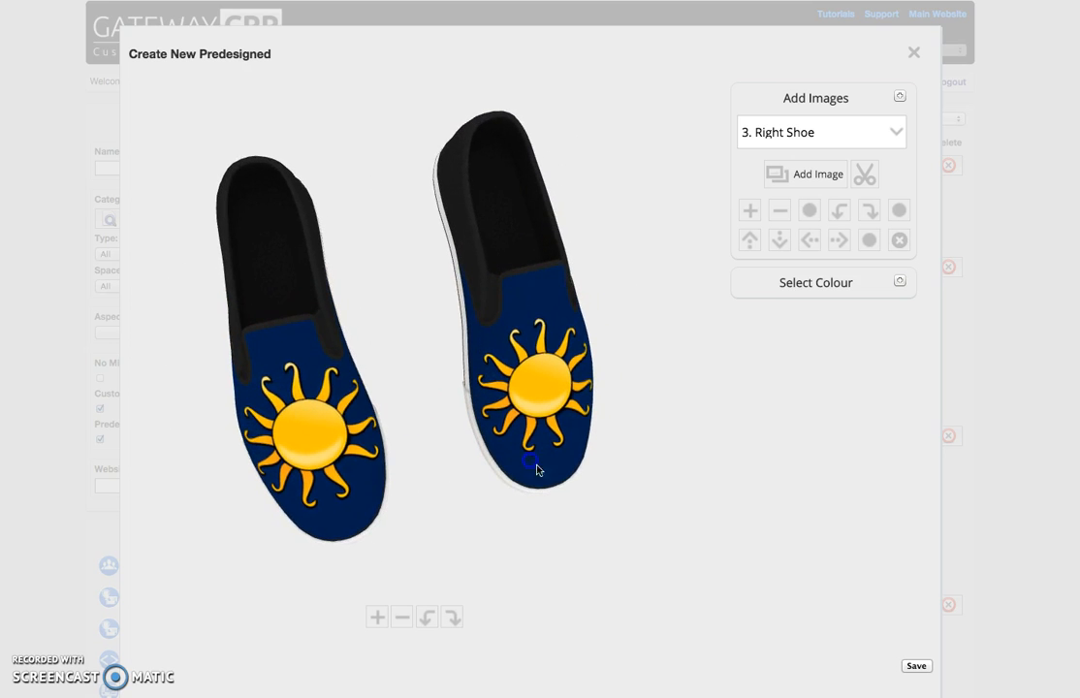
click(914, 667)
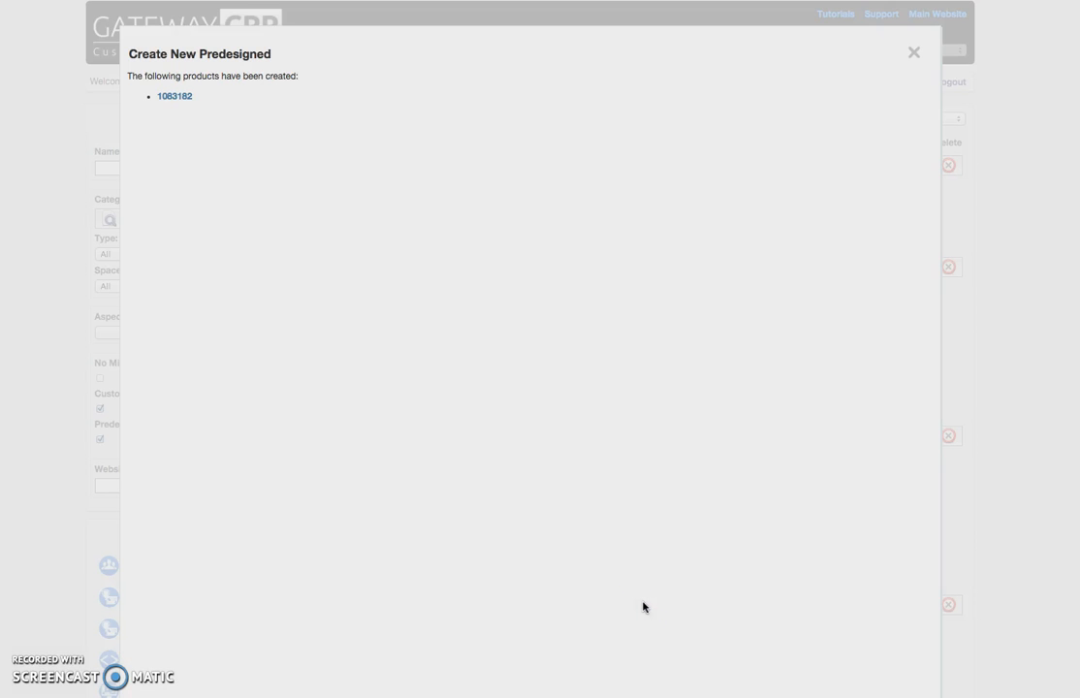
click(177, 97)
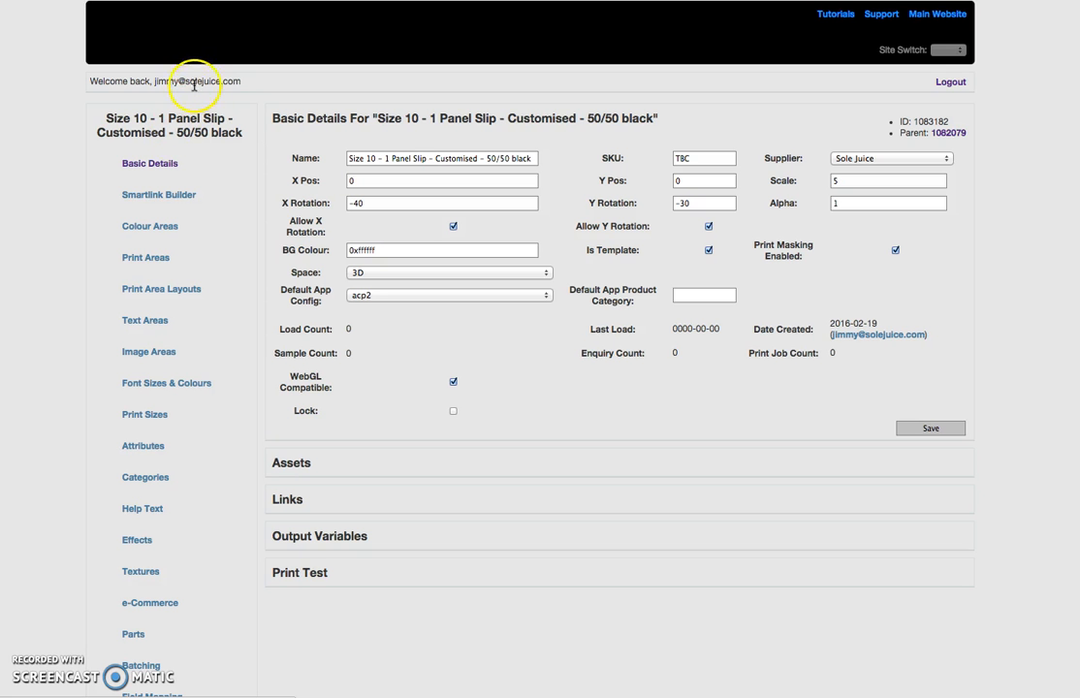
- Rename the product as "Sunshine Shoes" and save its basic details
drag(351, 158, 607, 169)
key(BackSpace)
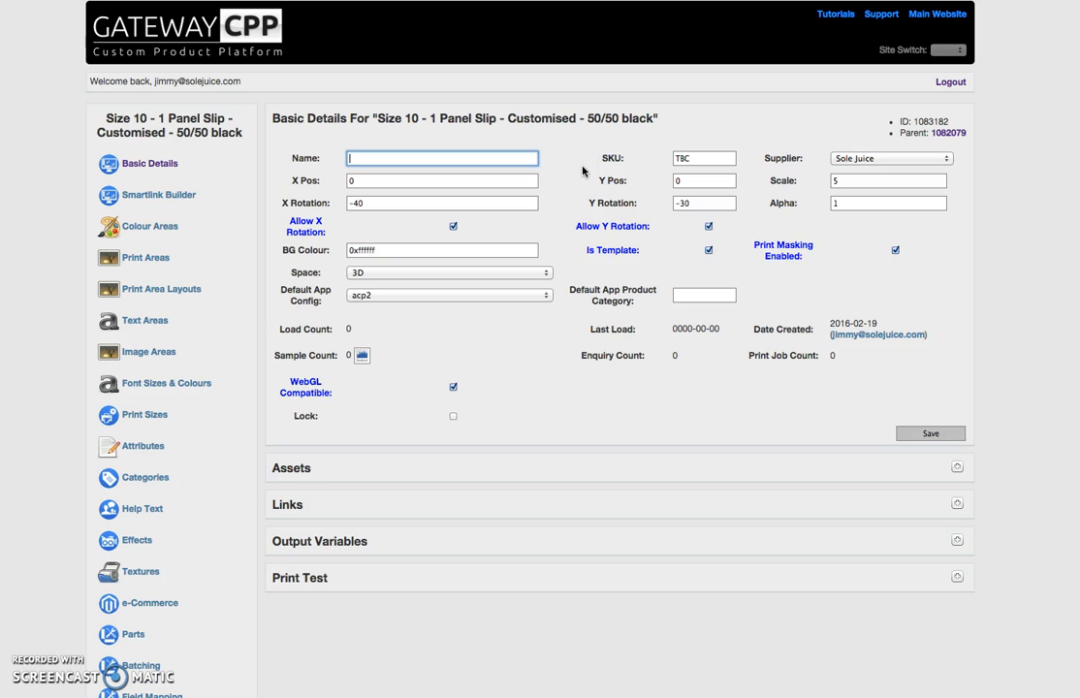
text(Sunshine Shoes)
click(931, 433)
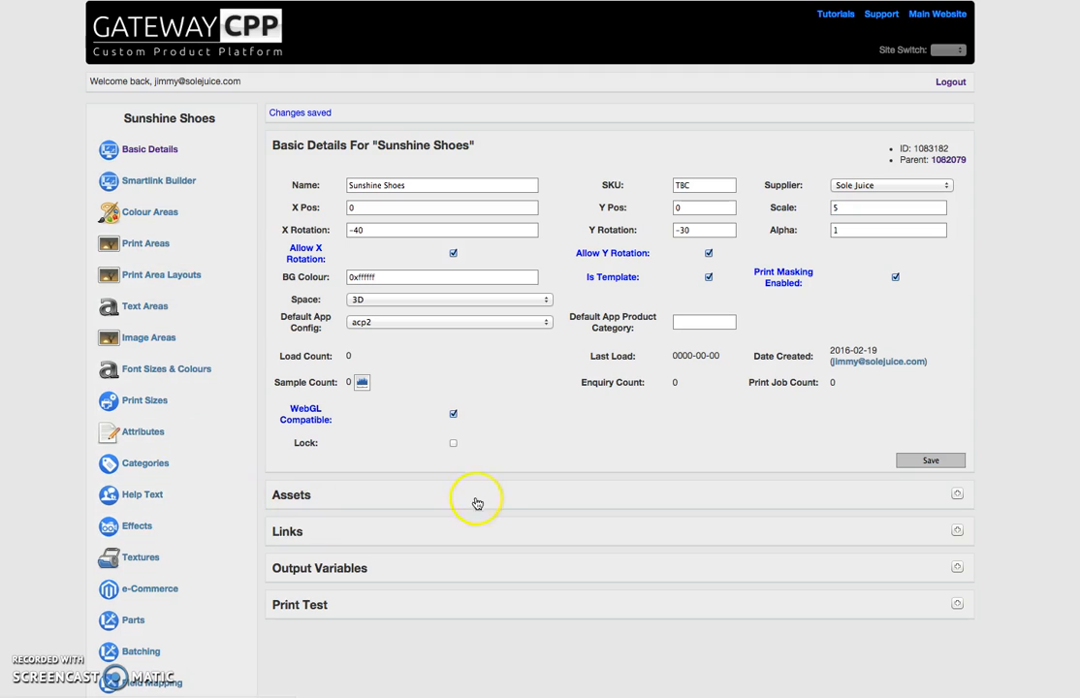
- Start a print test of the Sunshine Shoes with the WebGL renderer and Raster output
click(871, 611)
scroll(795, 543, down, 5)
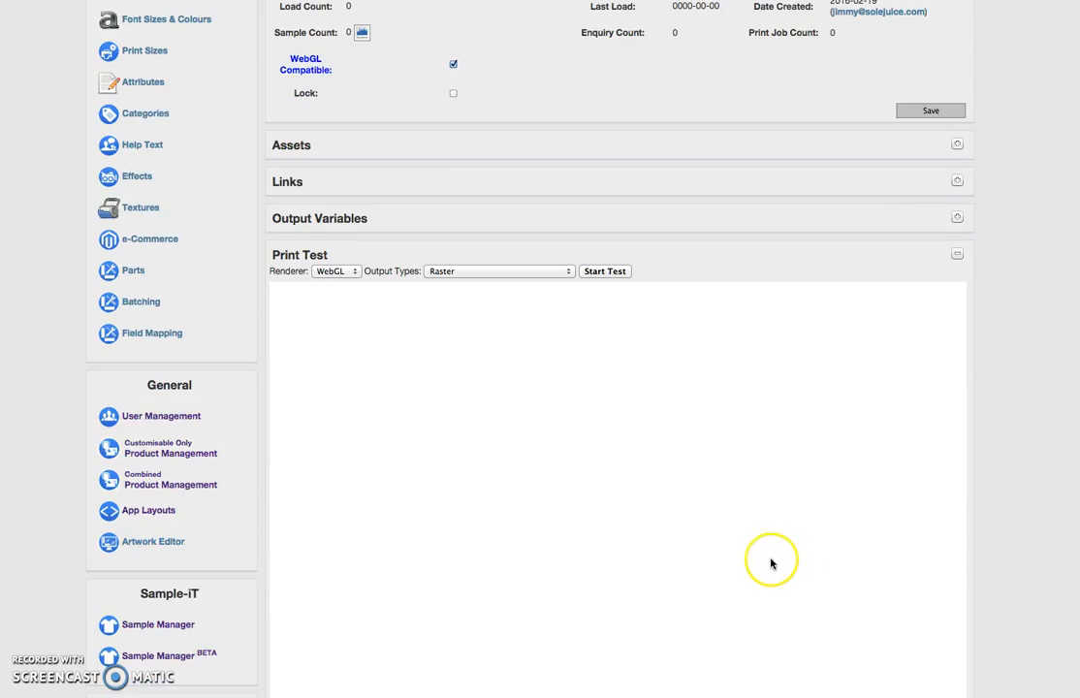
scroll(737, 531, down, 1)
click(600, 197)
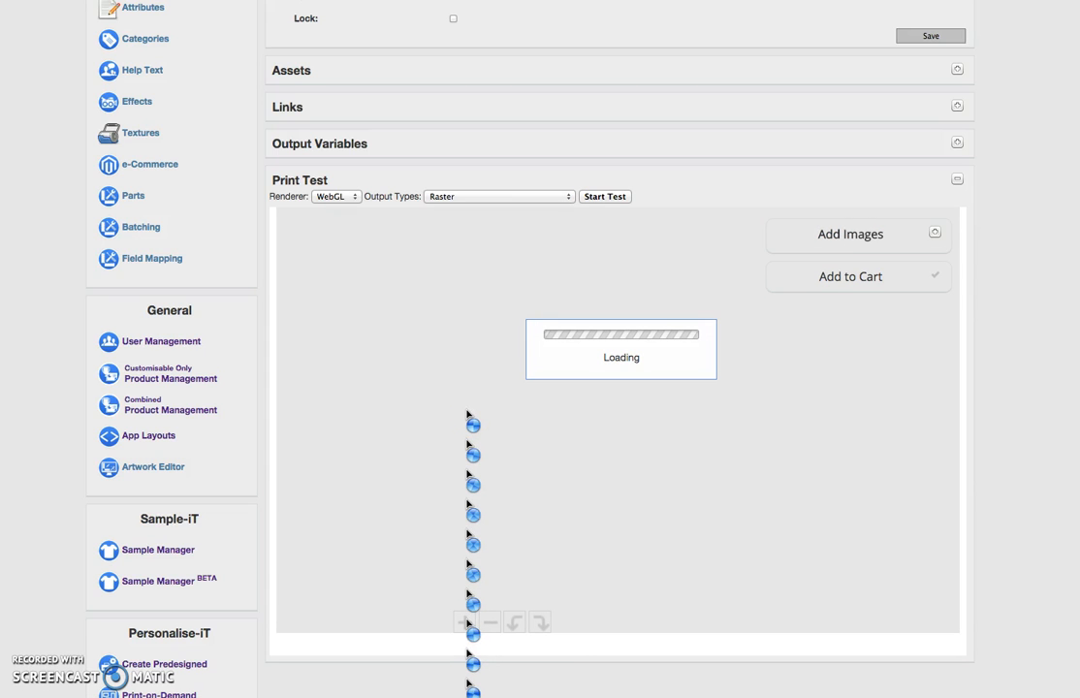
- Inspect the shoes in the print test preview and add them to the cart to generate the test outputs
click(458, 408)
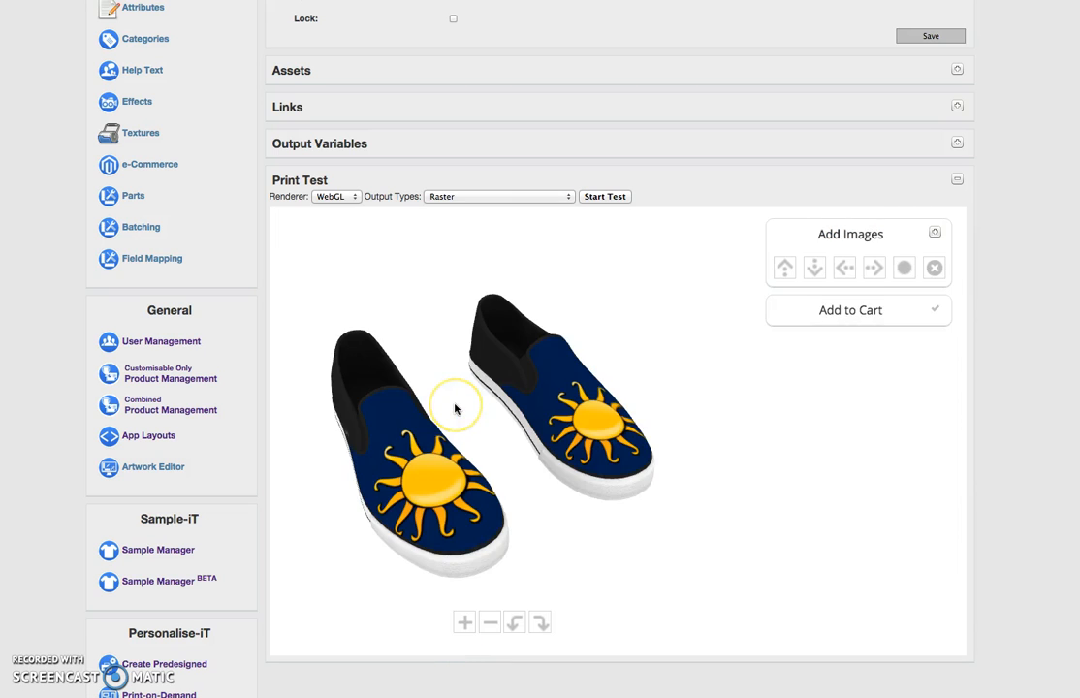
click(582, 454)
drag(608, 453, 524, 405)
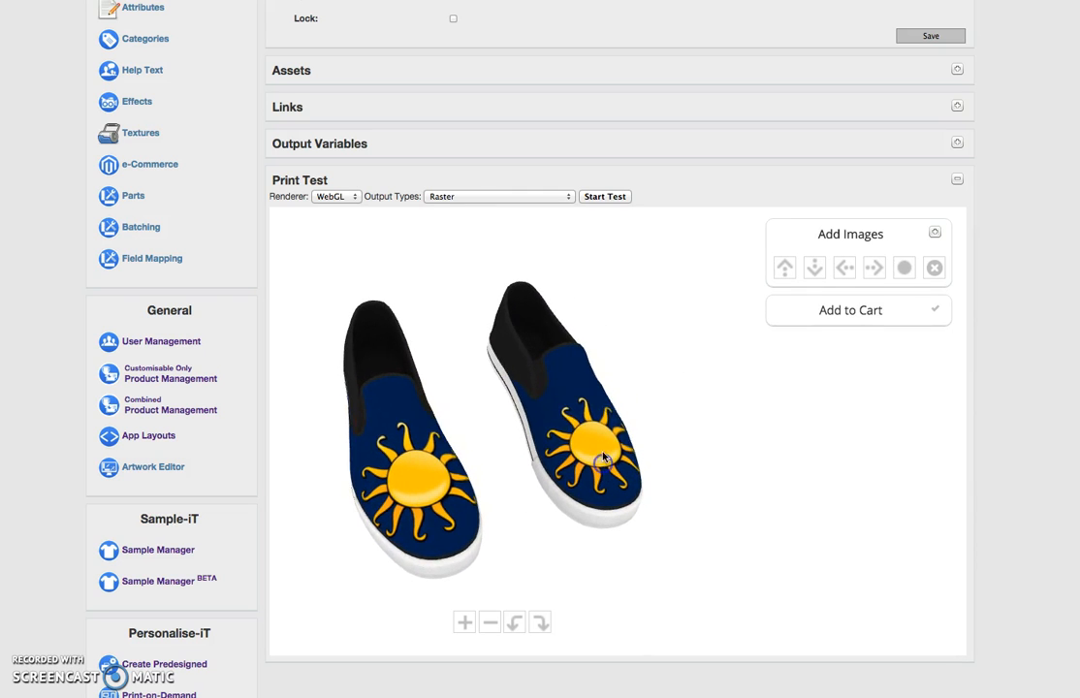
click(846, 312)
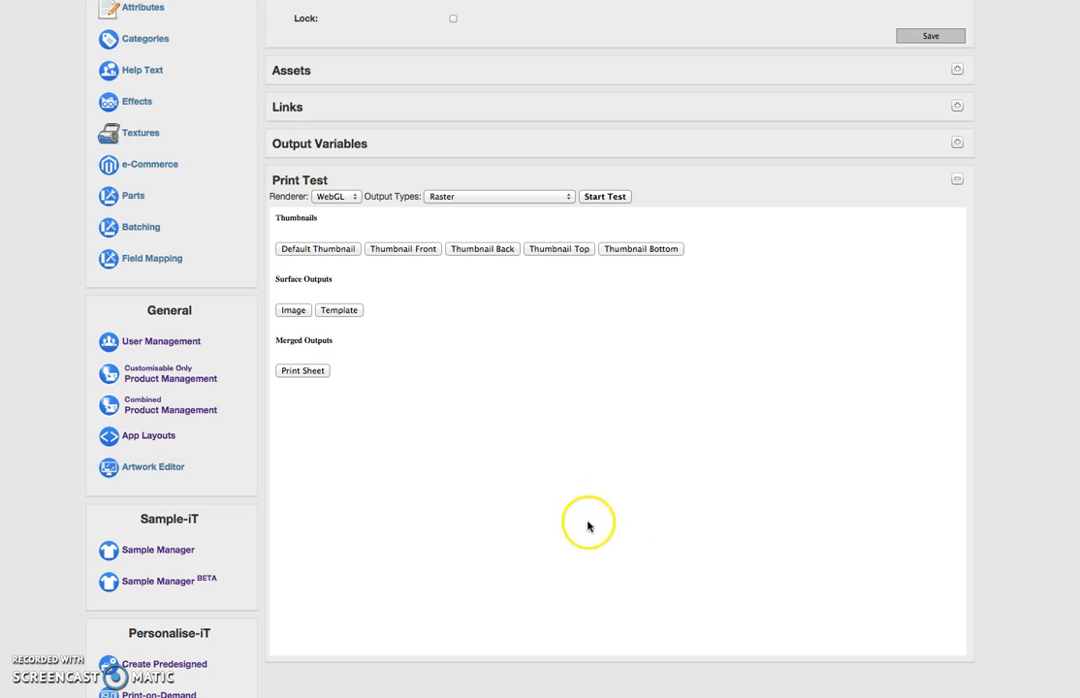
- View the print test's default thumbnail, then close it to return to the list of outputs
click(312, 251)
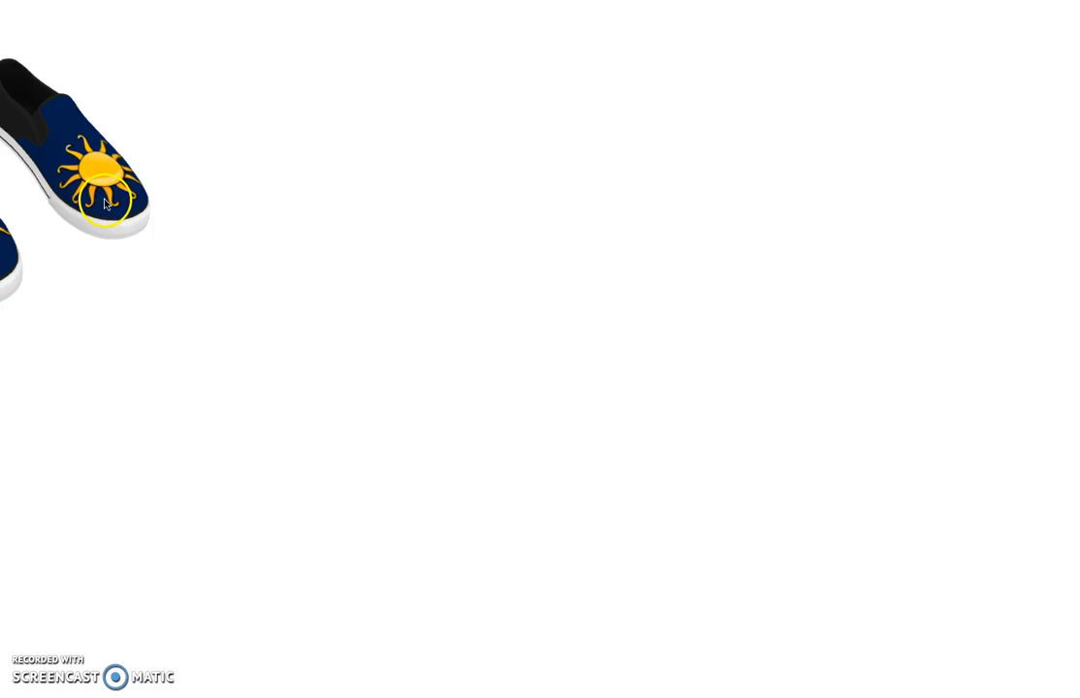
drag(108, 203, 159, 209)
key(super+w)
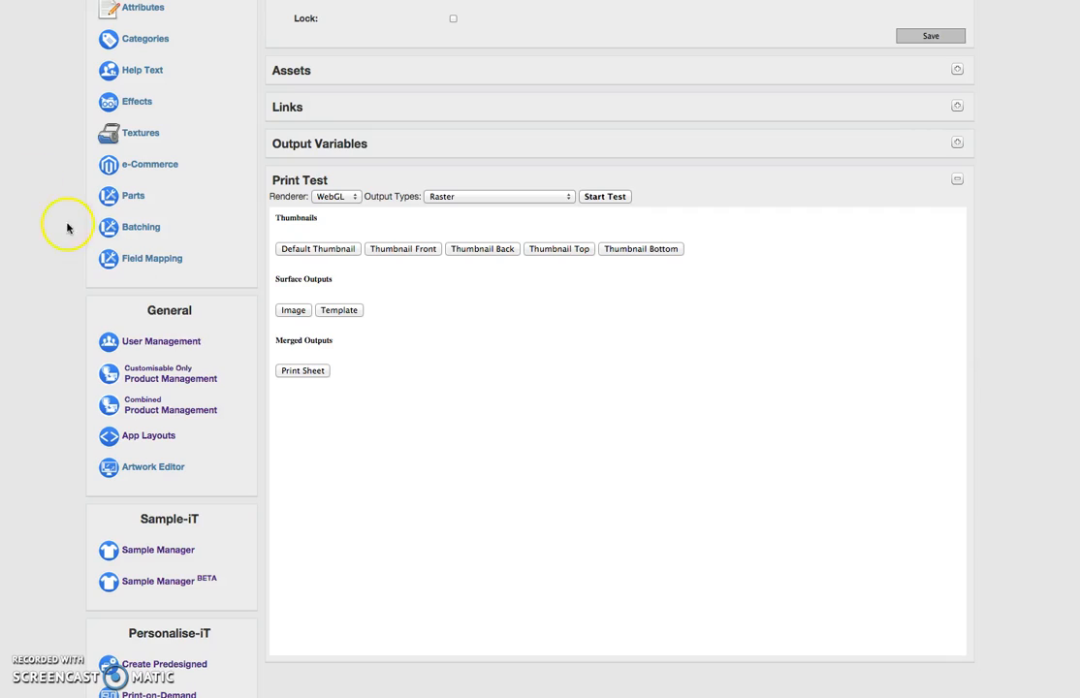
- Open the merged Print Sheet output of the print test to examine the shoe artwork
click(309, 370)
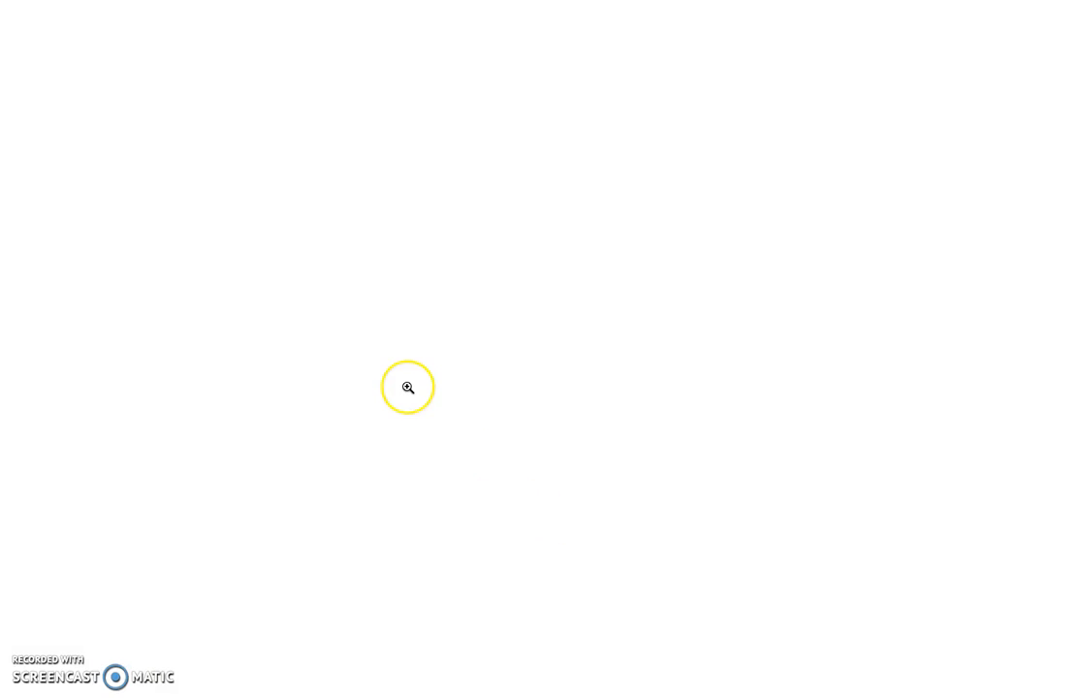